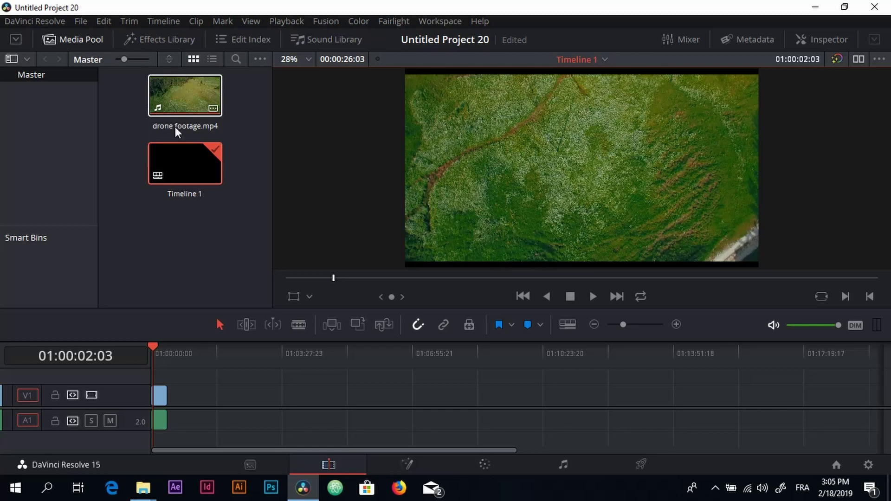
- Preview the drone footage, then show the Titles list scrolled down to the Fusion Titles lower-thirds
left_click(593, 295)
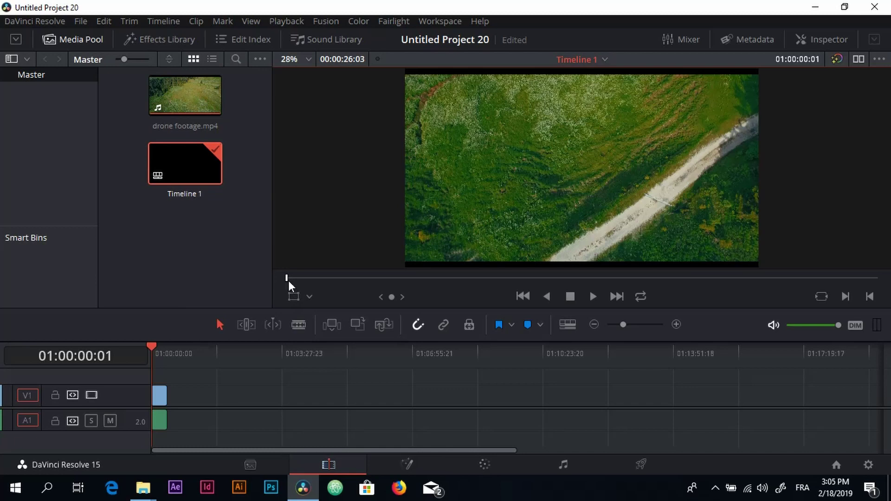
left_click(167, 37)
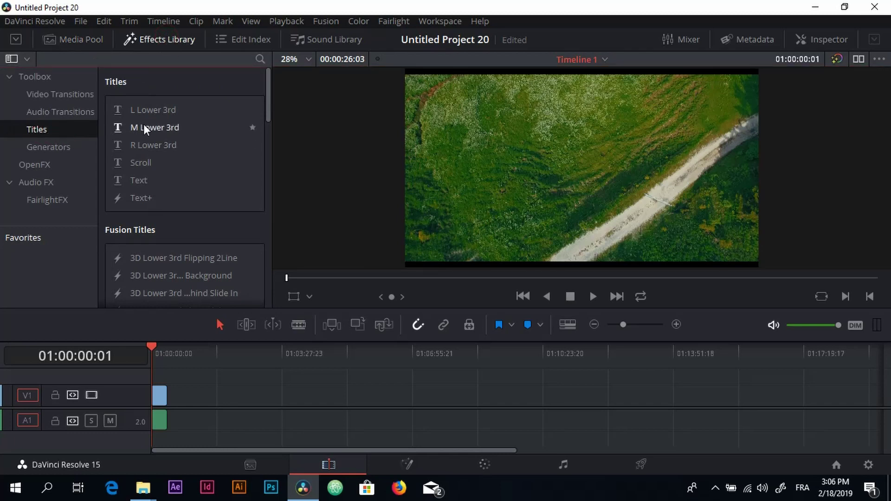
scroll(144, 126, "down", 2)
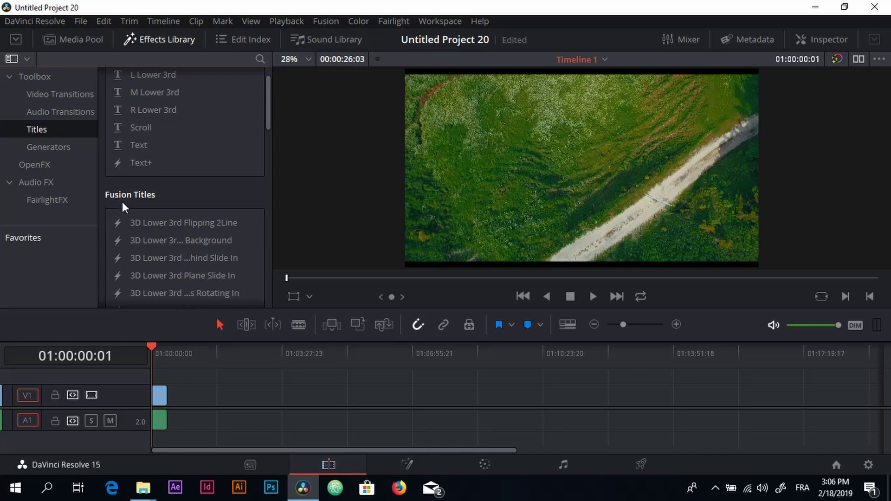
scroll(148, 194, "down", 4)
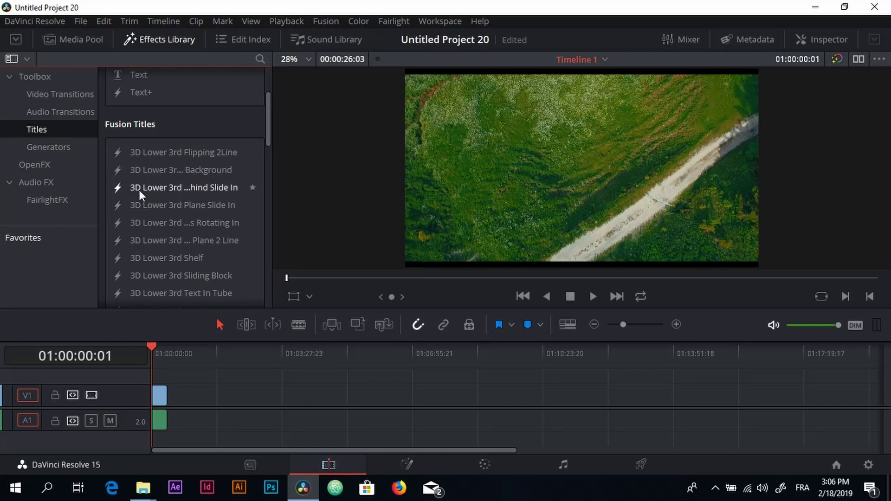
scroll(186, 222, "down", 2)
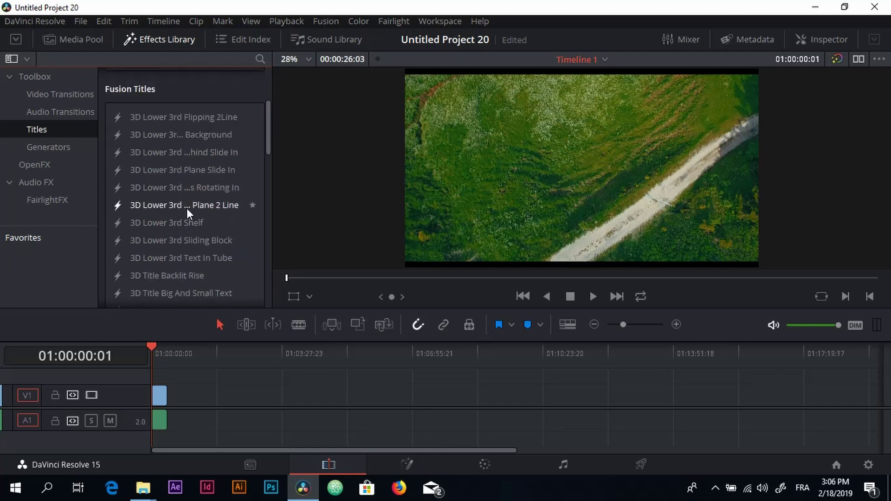
- Add the 3D Lower 3rd Flipping 2Line title on V2, preview it, and rewind to the start
left_click_drag(179, 120, 152, 376)
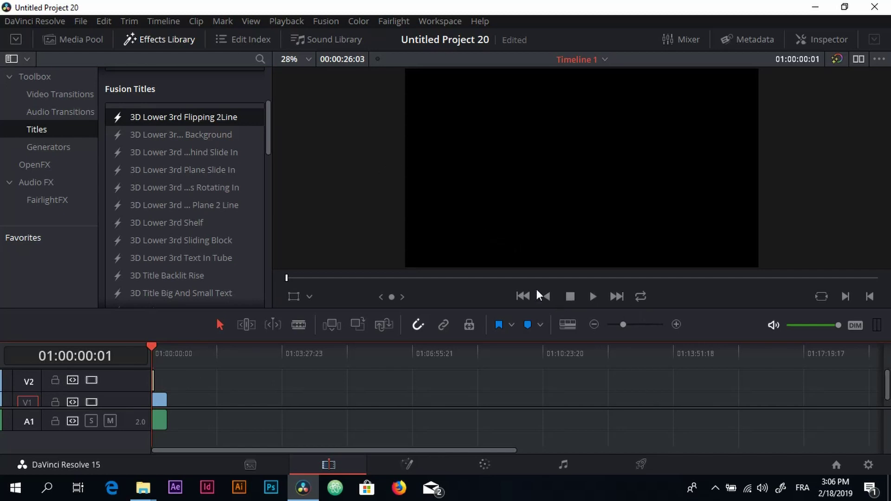
left_click(589, 297)
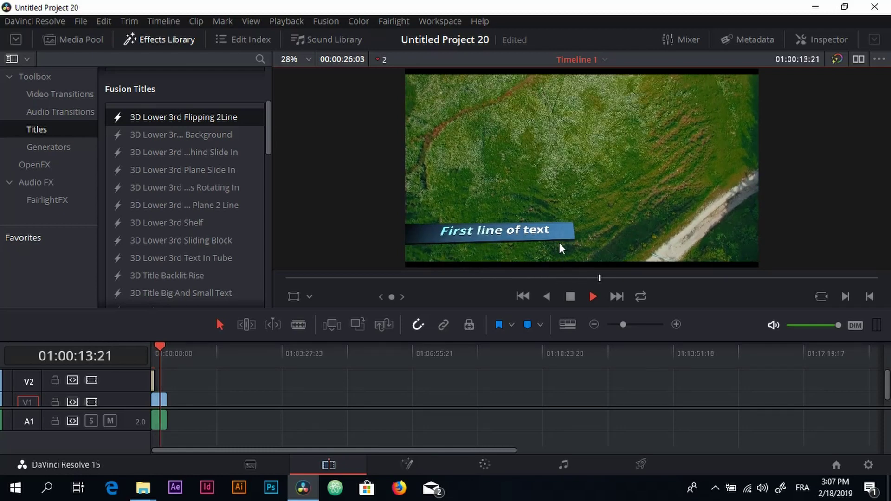
key("space")
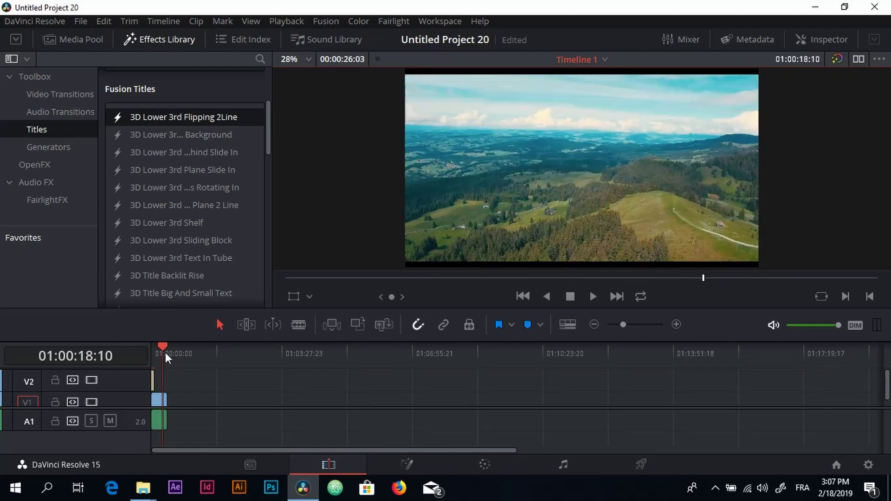
left_click_drag(164, 352, 139, 354)
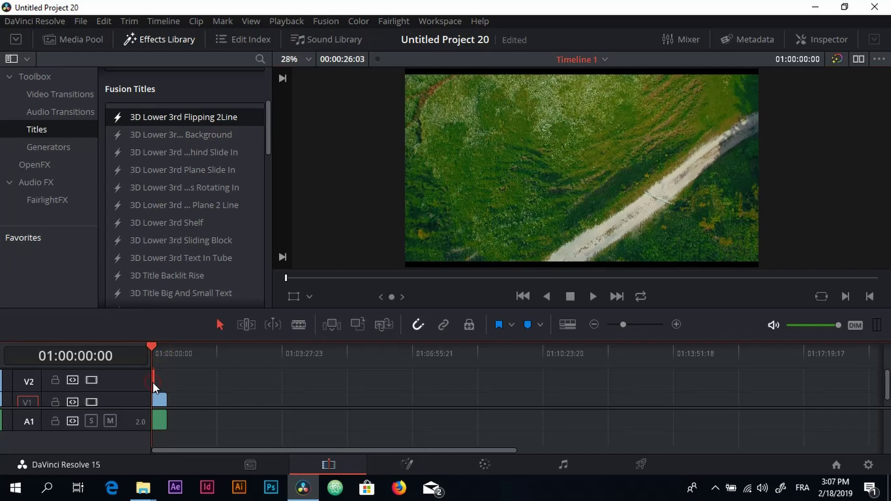
- Swap the Flipping 2Line title for 3D Lower 3rd Plane Slide In, preview it, and rewind
key("ctrl+z")
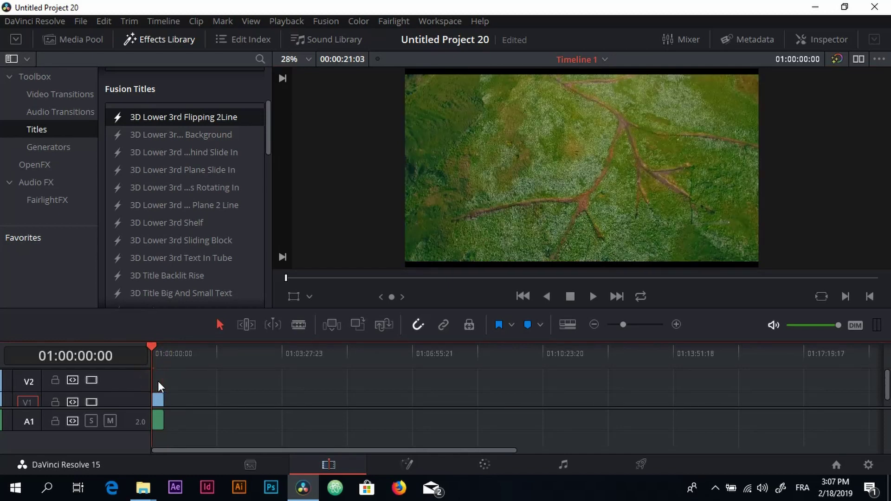
scroll(205, 177, "down", 2)
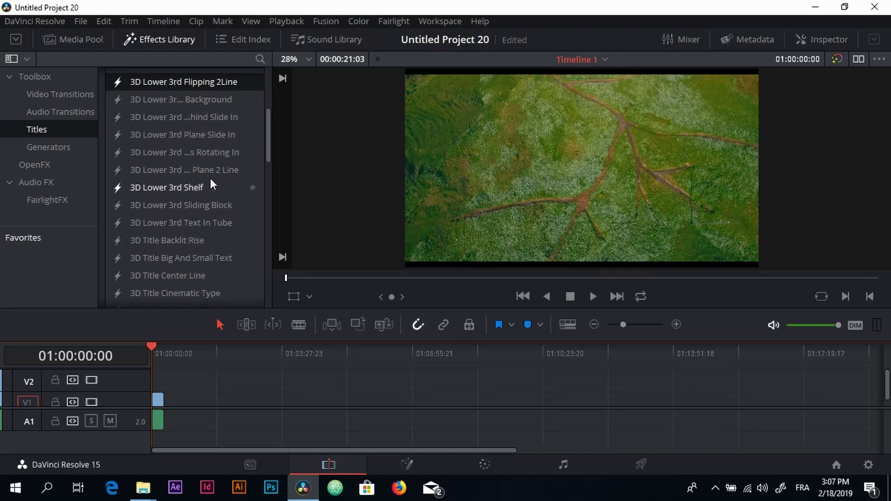
left_click_drag(191, 136, 152, 380)
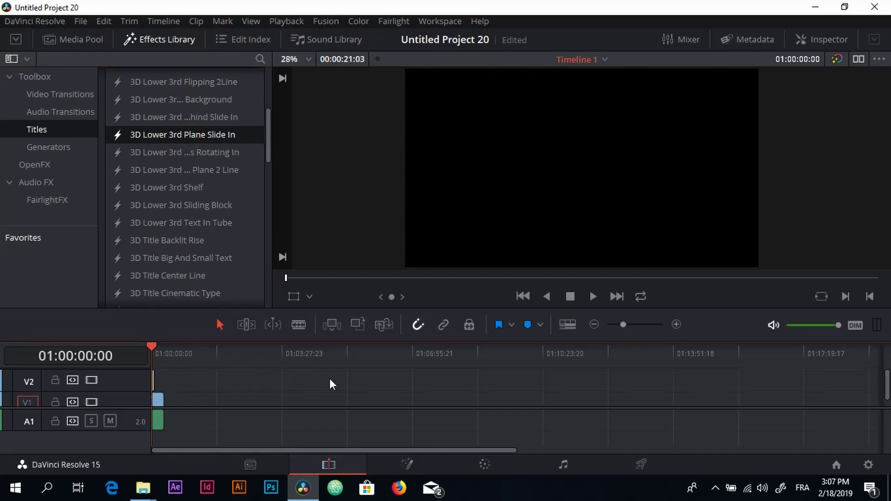
left_click(590, 295)
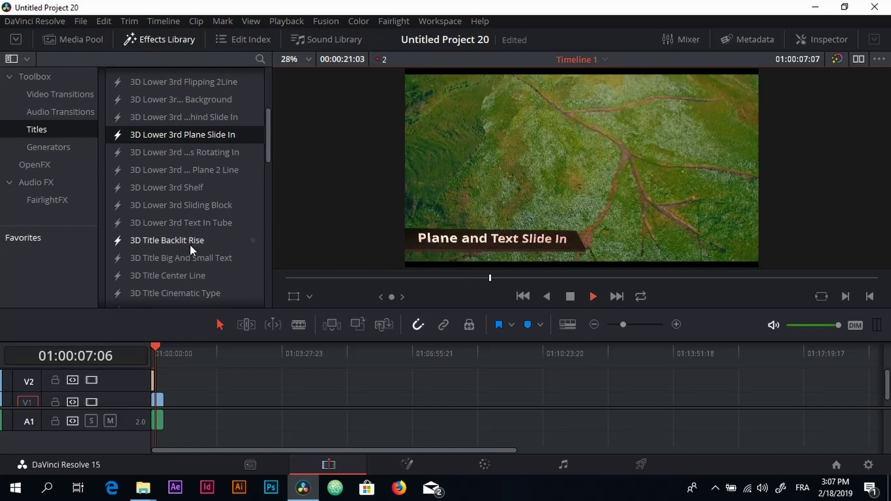
scroll(190, 245, "down", 6)
scroll(192, 246, "down", 4)
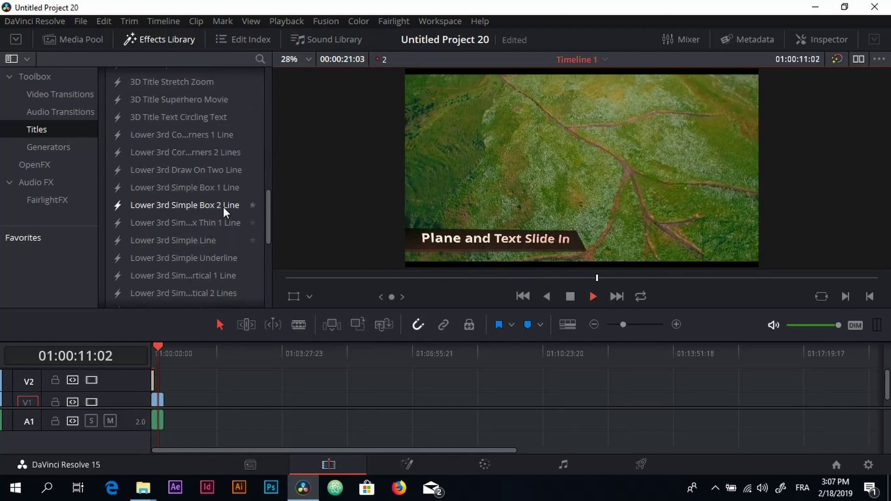
scroll(218, 229, "down", 1)
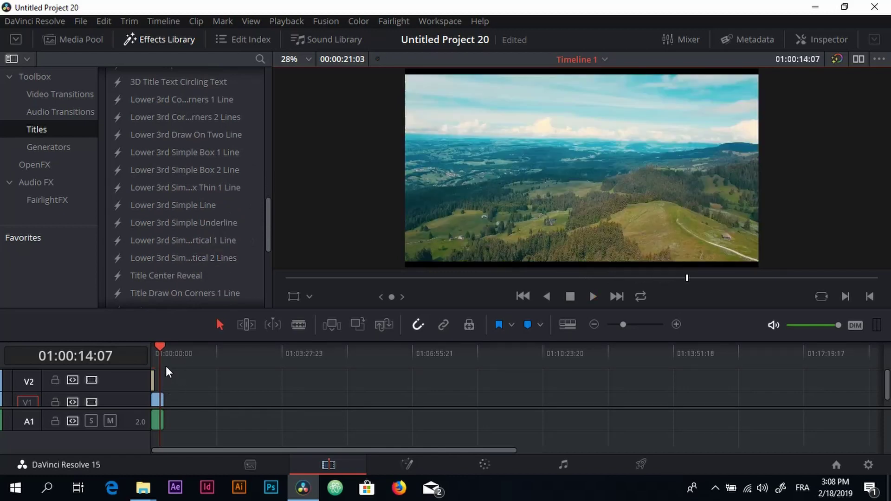
left_click_drag(161, 361, 147, 360)
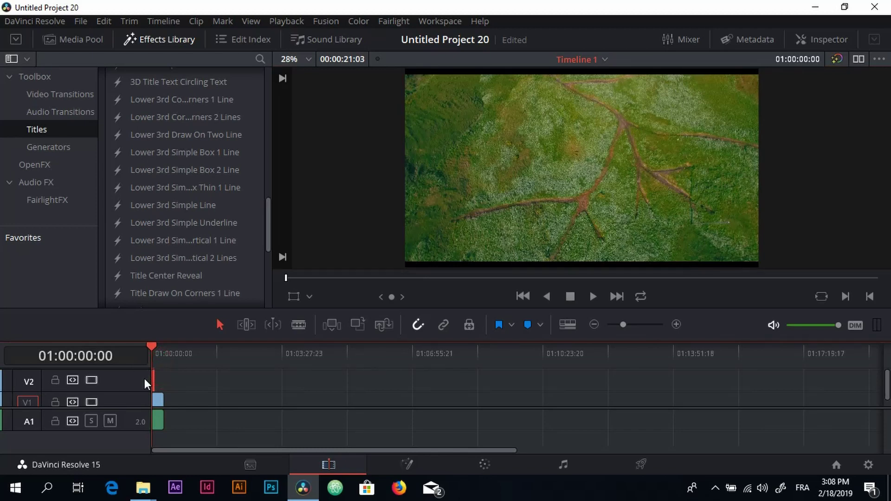
- Replace the Plane Slide In title with Lower 3rd Simple Underline on a new track V3
key("ctrl+z")
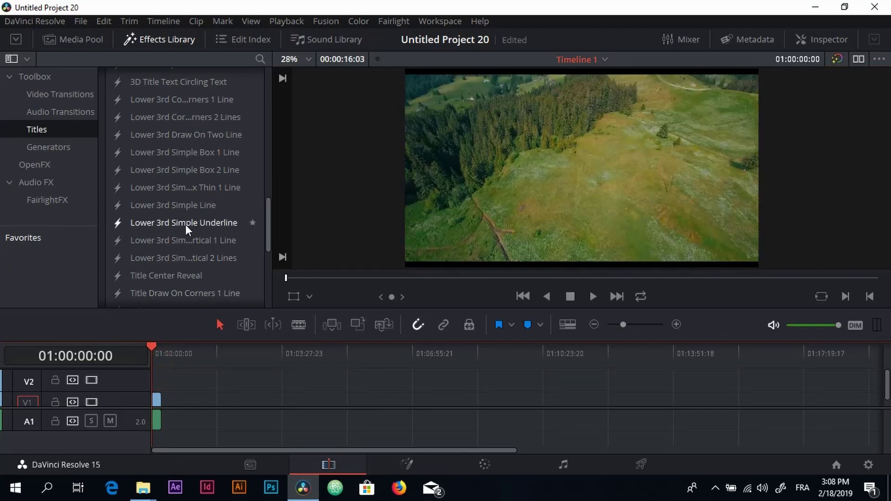
left_click_drag(152, 223, 150, 400)
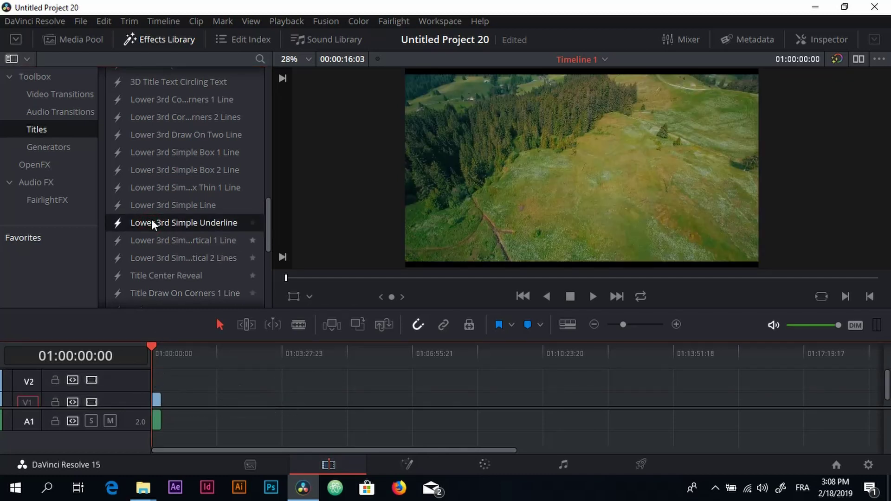
scroll(182, 388, "down", 1)
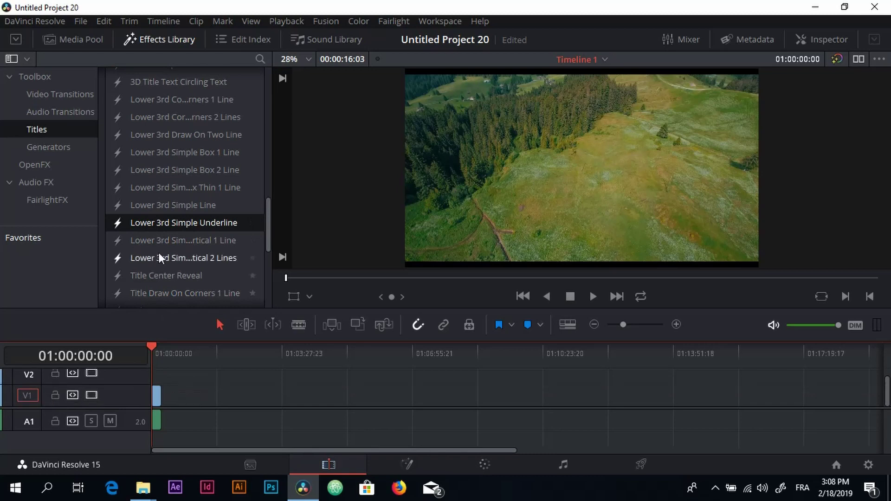
left_click_drag(160, 223, 150, 389)
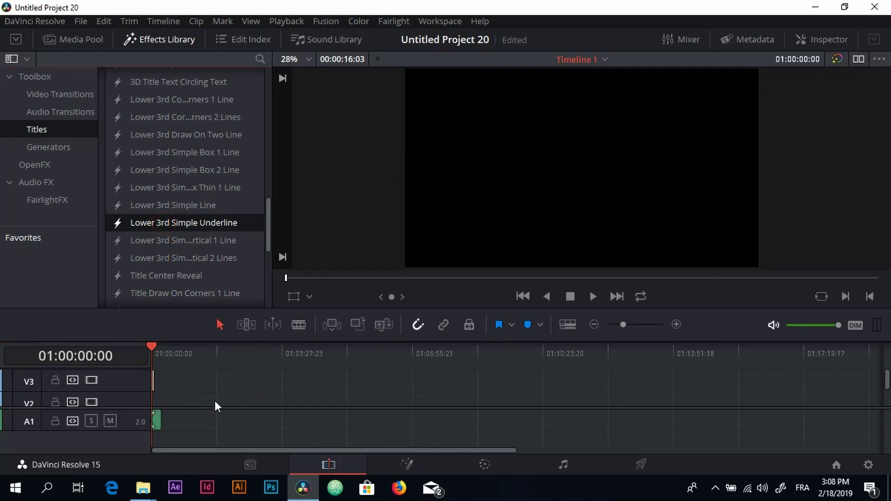
left_click_drag(215, 400, 350, 388)
- Preview the underline title and zoom the timeline in on its start
key("space")
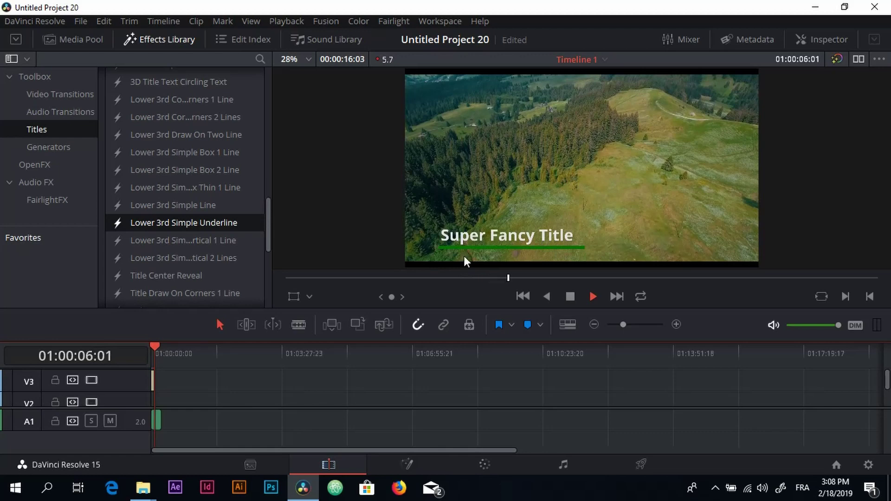
key("space")
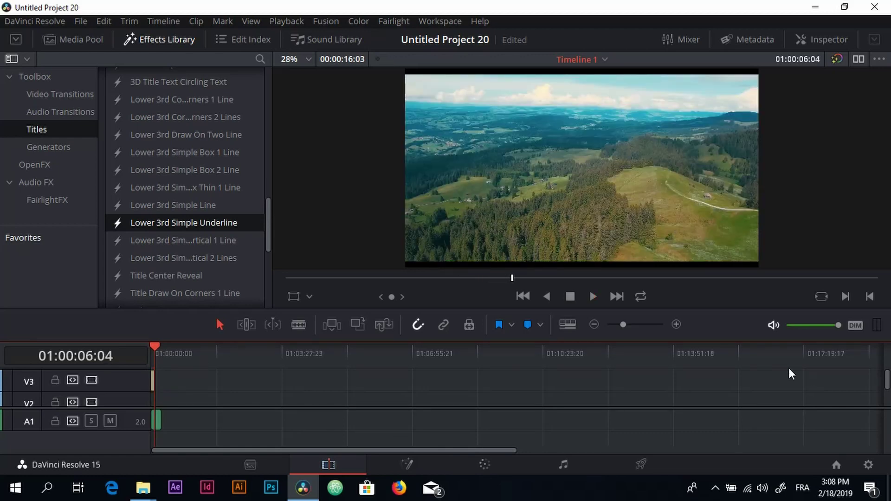
left_click(680, 324)
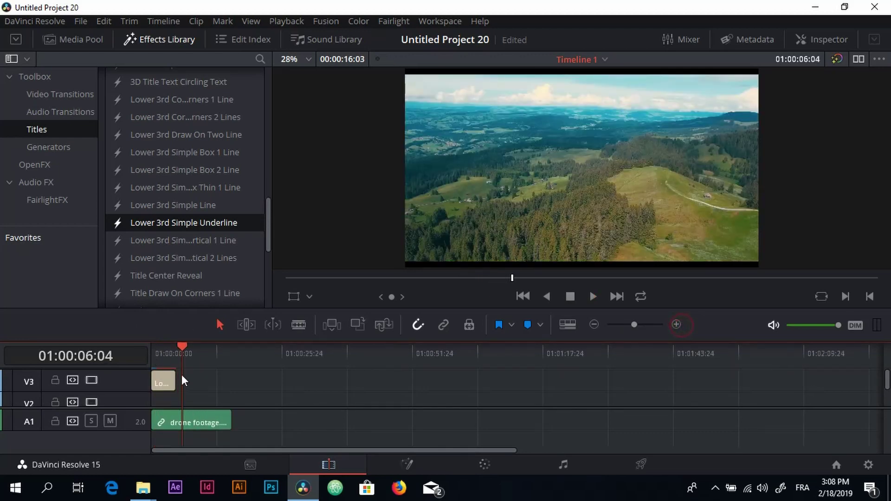
- Rewind to the start and change the title's styled text to 'Drone Footage'
left_click_drag(182, 375, 146, 371)
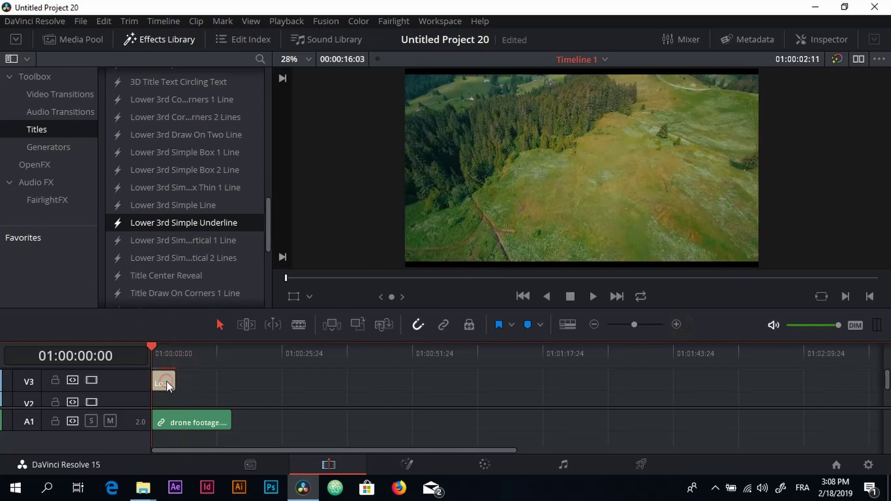
scroll(167, 381, "down", 1)
scroll(170, 384, "up", 1)
left_click(830, 40)
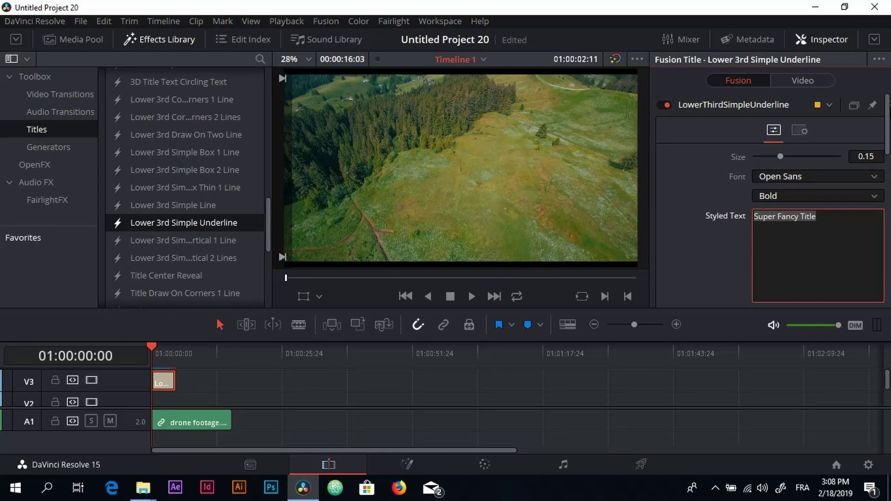
type("Dr")
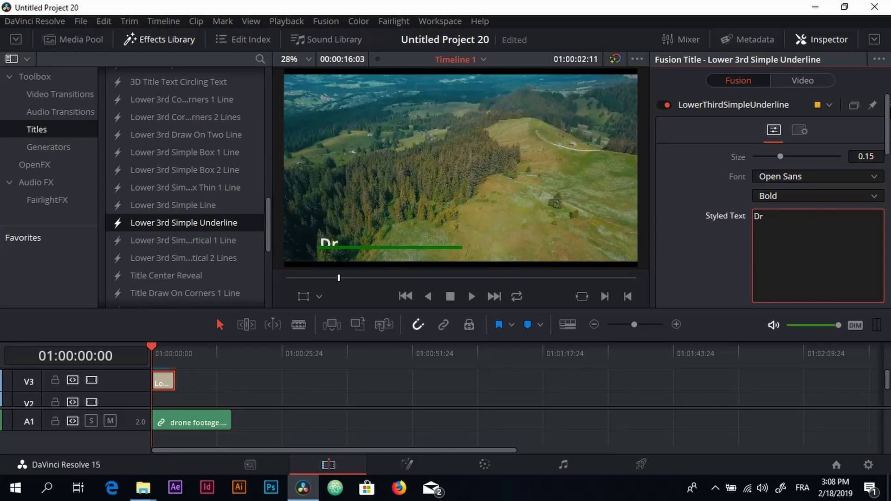
type("one Footage")
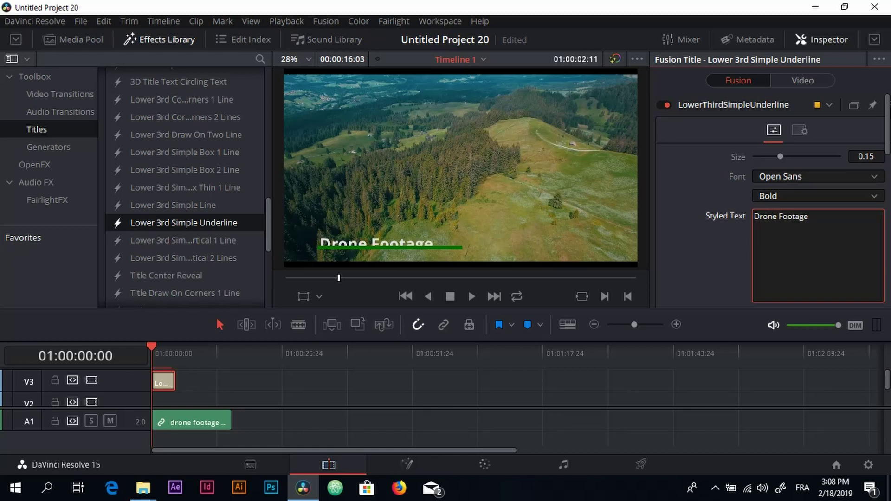
- Set the title font to Bahnschrift with Bold style
left_click(785, 176)
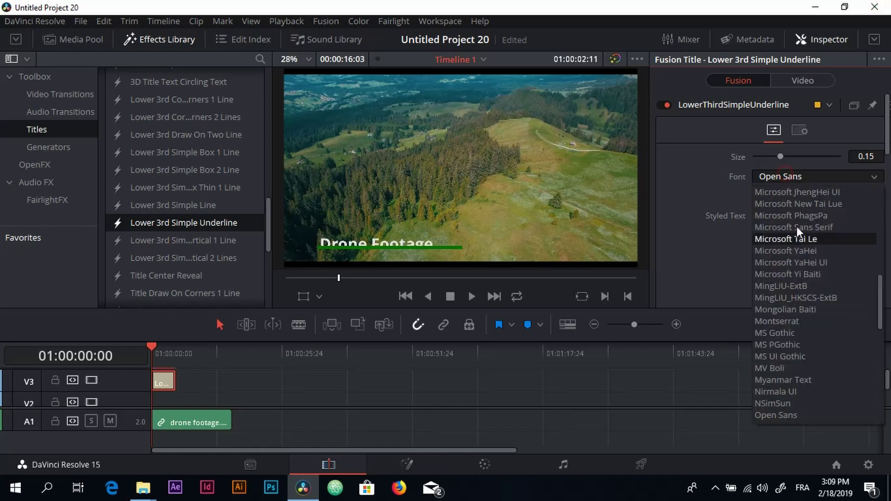
scroll(794, 349, "up", 10)
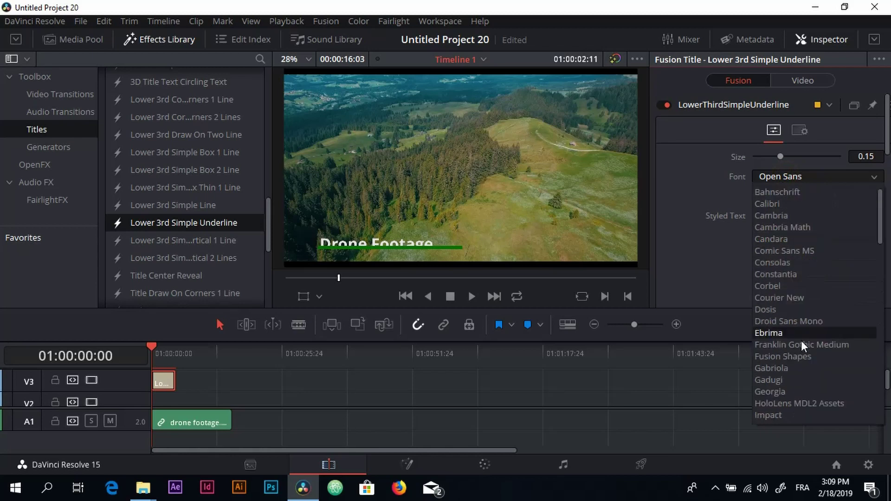
left_click(799, 184)
left_click(798, 196)
left_click(797, 200)
left_click(803, 175)
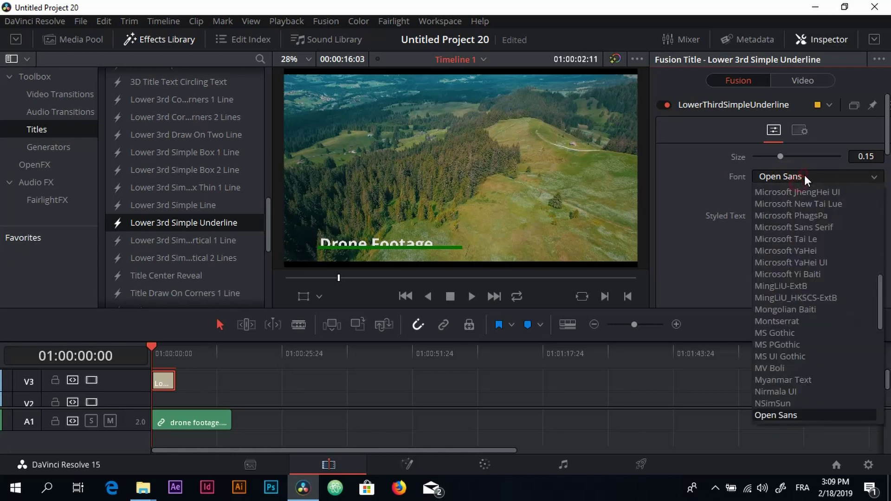
scroll(806, 190, "up", 10)
left_click(805, 184)
left_click(805, 179)
scroll(802, 189, "up", 10)
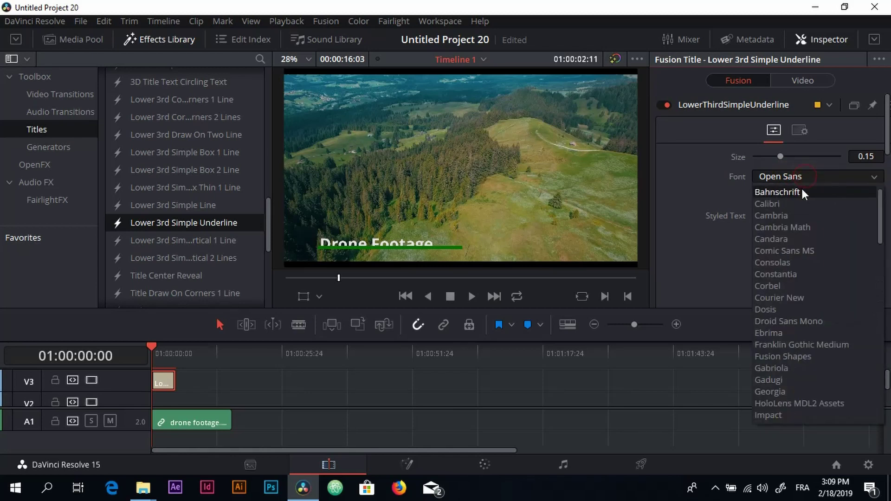
left_click(802, 189)
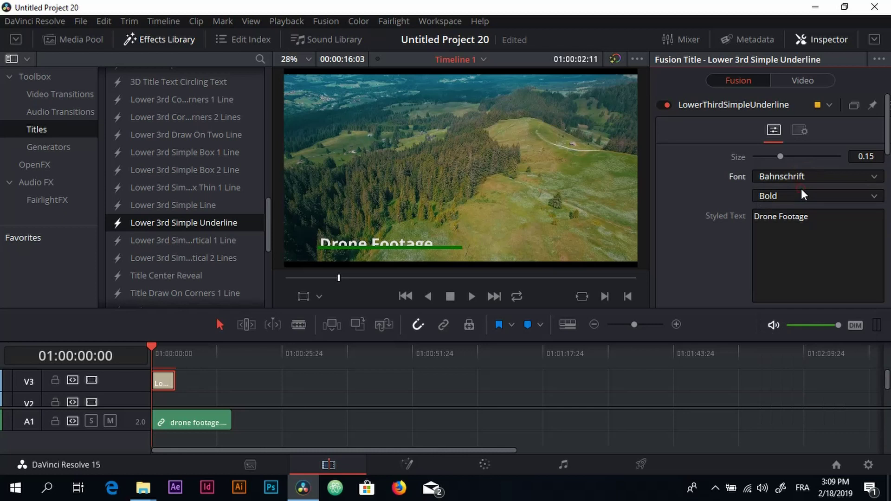
left_click(839, 195)
left_click(697, 175)
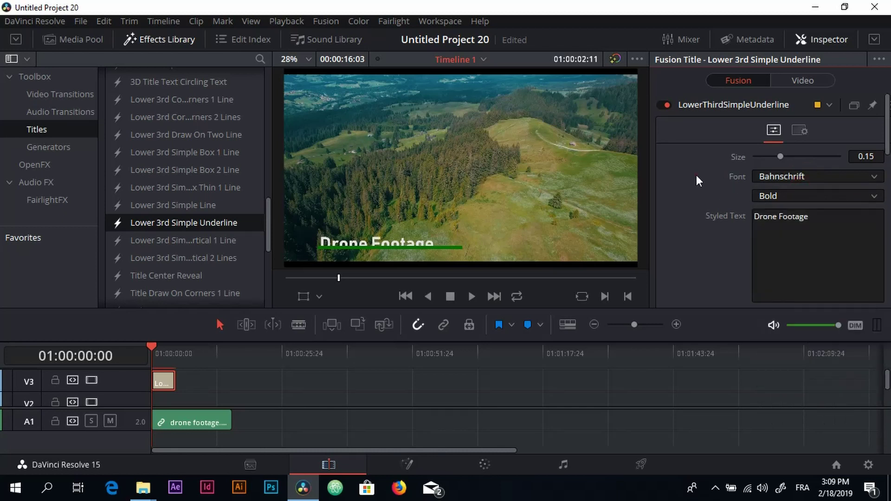
- Try a different colour for the title text in the Inspector
scroll(705, 200, "down", 5)
mouse_move(756, 145)
left_mouse_down()
mouse_move(810, 157)
mouse_move(853, 138)
mouse_move(745, 124)
left_mouse_up()
scroll(778, 154, "down", 3)
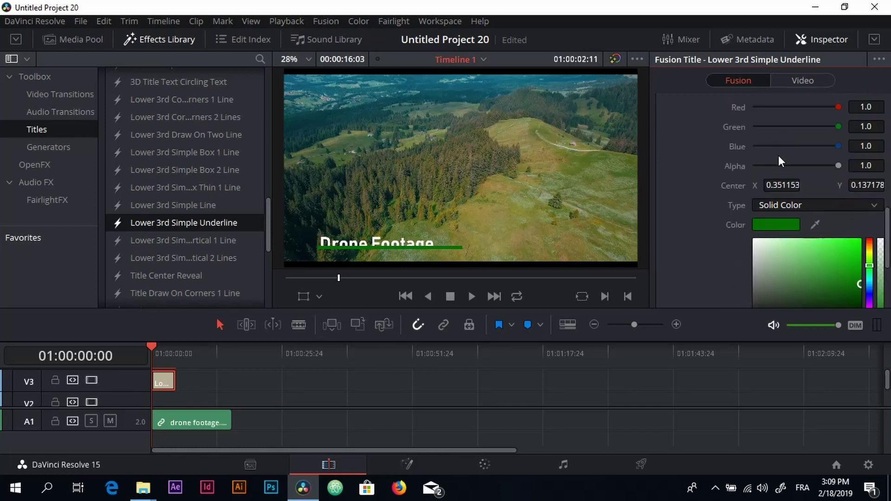
scroll(779, 158, "down", 3)
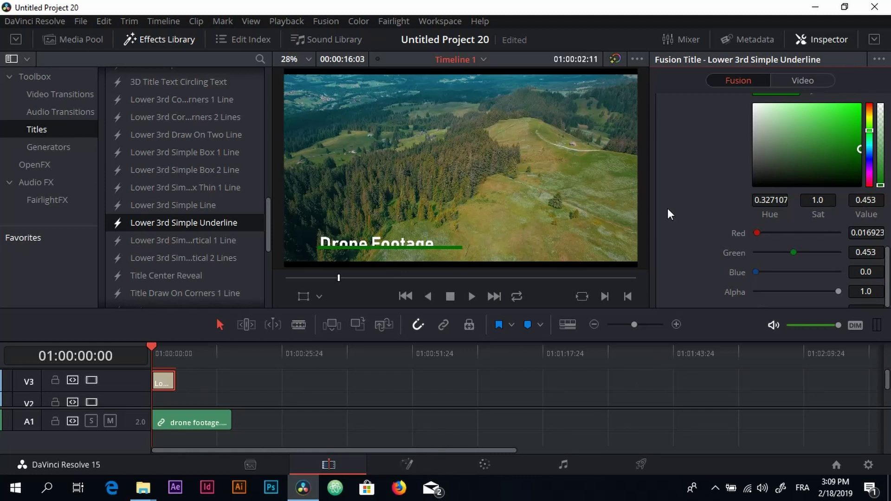
- In Fusion, change the LowerThirdSimpleUnderline underline colour from green to magenta
left_click(401, 462)
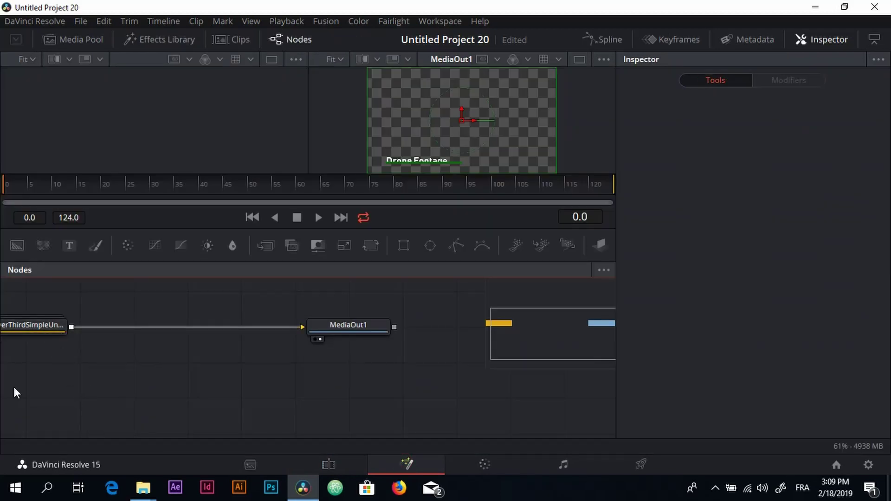
left_click_drag(33, 326, 185, 328)
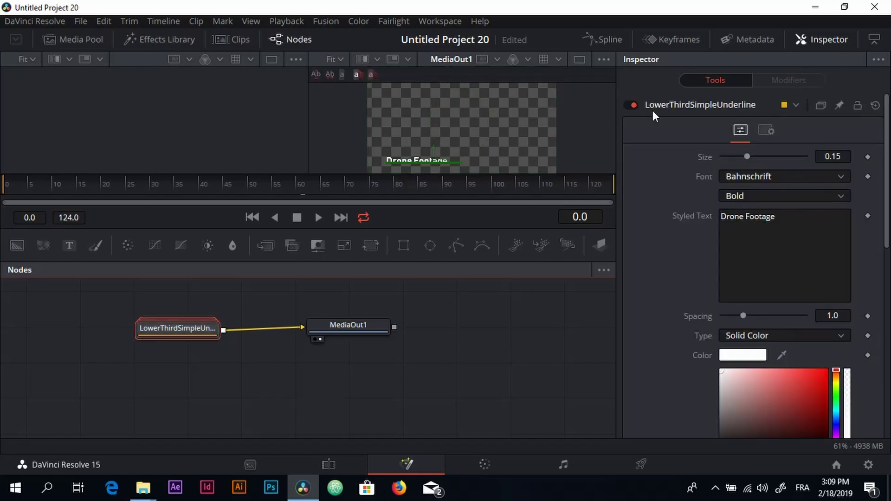
scroll(812, 227, "down", 10)
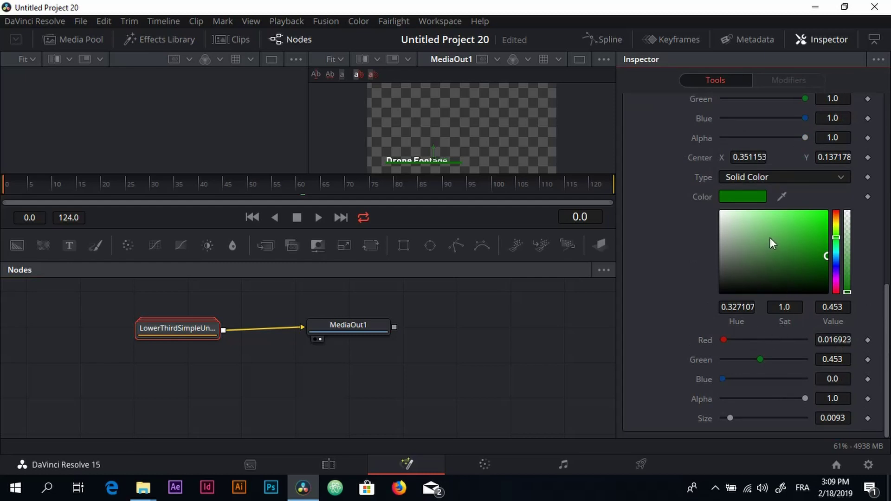
scroll(770, 242, "up", 3)
left_click(749, 276)
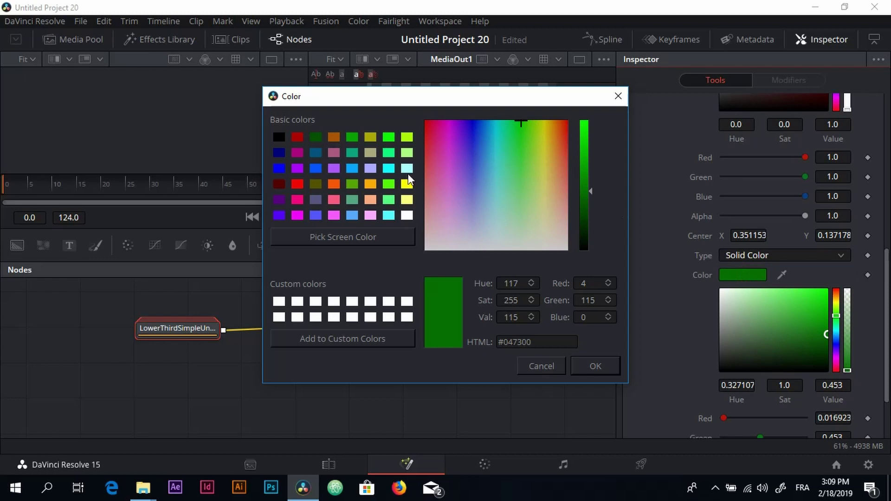
left_click(297, 215)
left_click(595, 366)
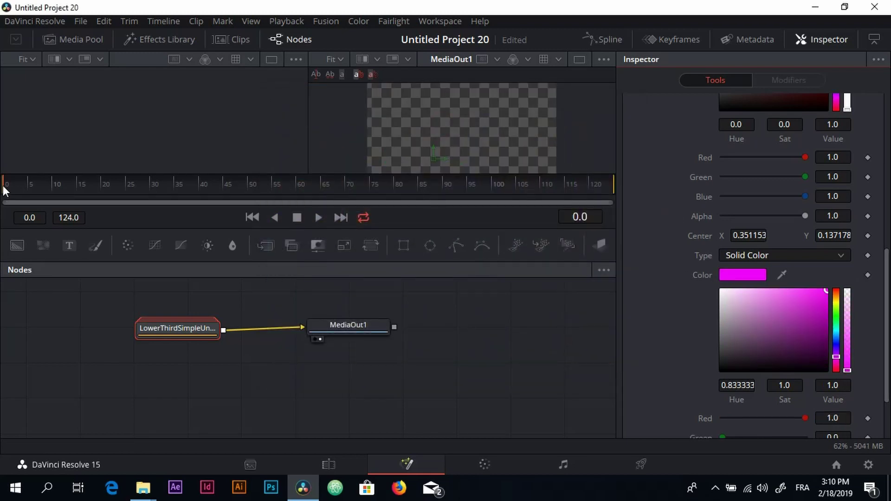
- Scrub through the title animation to check it, then return to the Edit page
left_click_drag(5, 188, 288, 192)
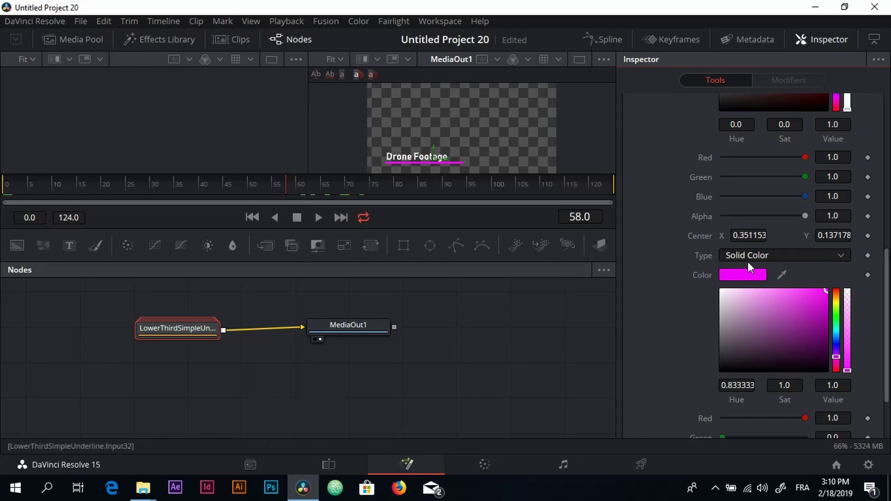
scroll(748, 263, "up", 1)
scroll(758, 259, "down", 3)
left_click(334, 457)
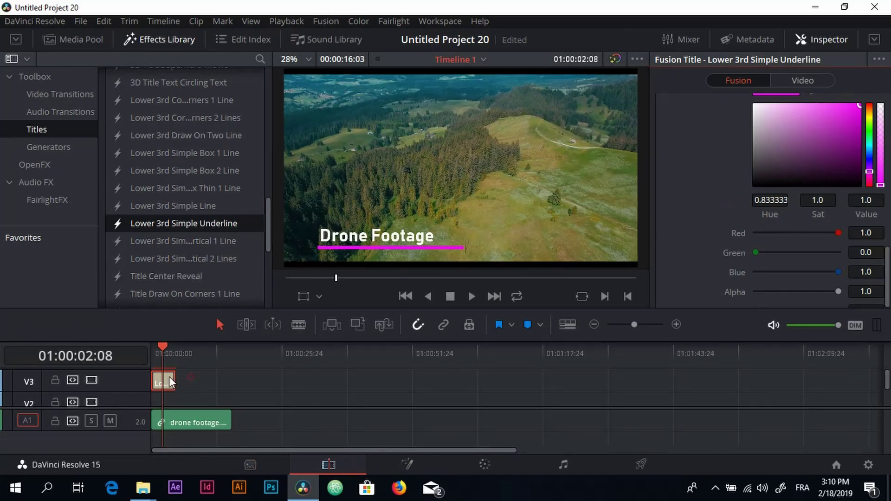
- Undo to remove the magenta-underline title from V3 and scroll the tracks down to V1
key("ctrl+z")
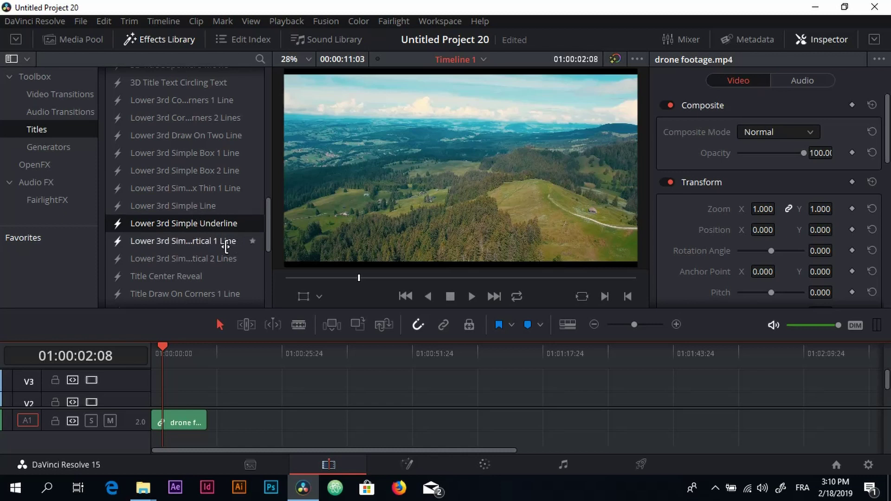
scroll(196, 246, "down", 3)
scroll(197, 388, "down", 1)
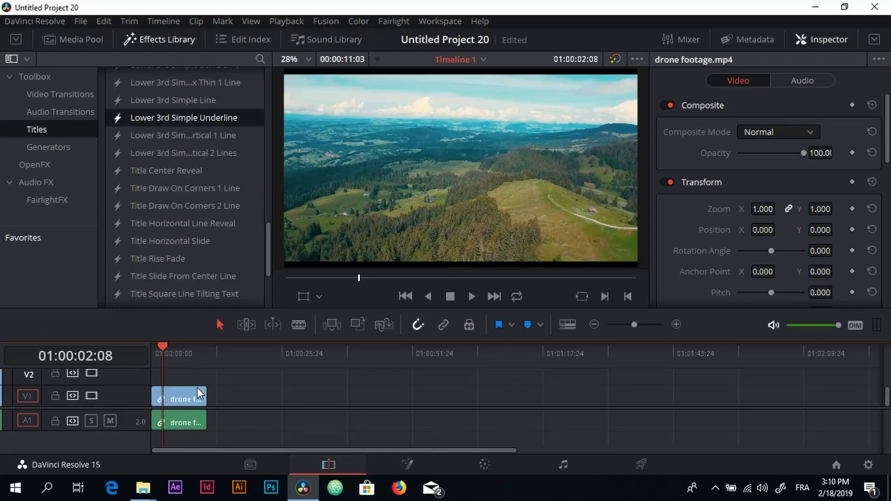